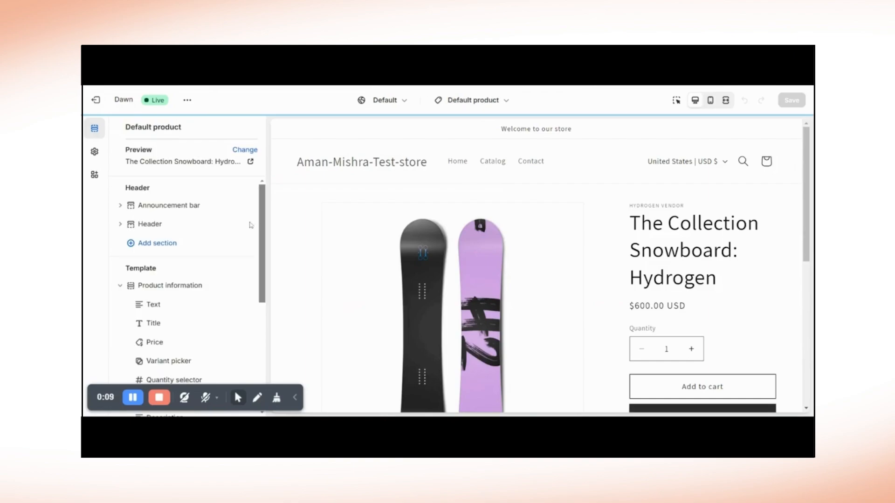
Add the Product Customizer Plus app block to Product information, place it directly above Buy buttons, and save the template.
scroll(194, 270, down, 2)
click(173, 364)
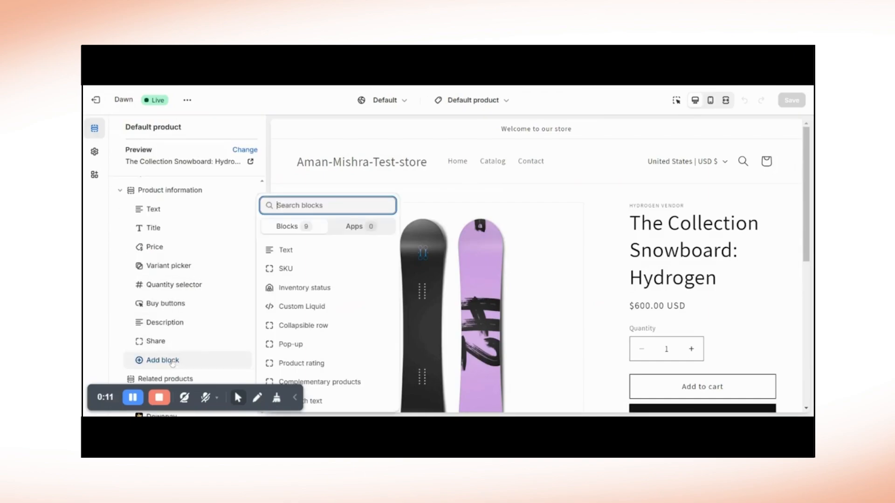
click(346, 228)
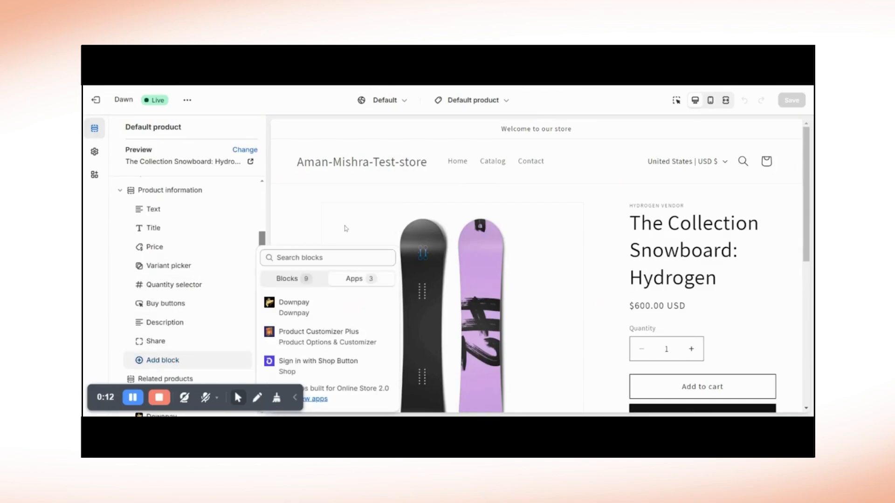
click(300, 340)
drag(140, 364, 155, 304)
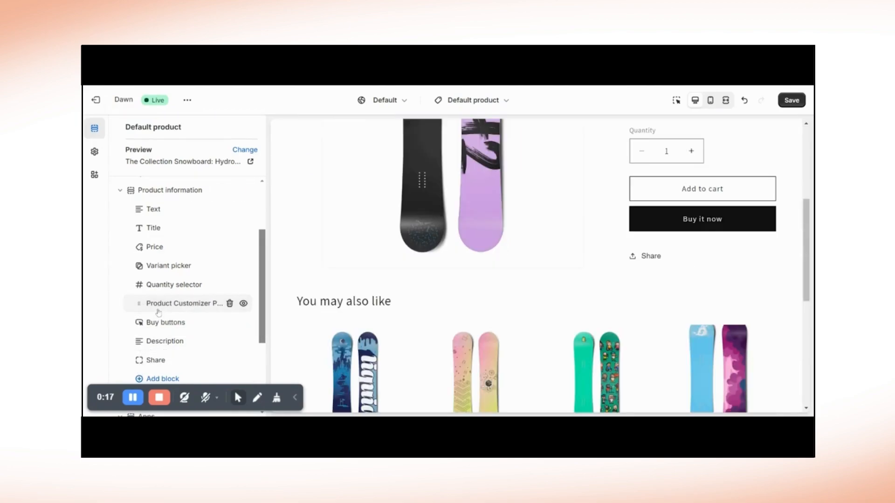
click(791, 100)
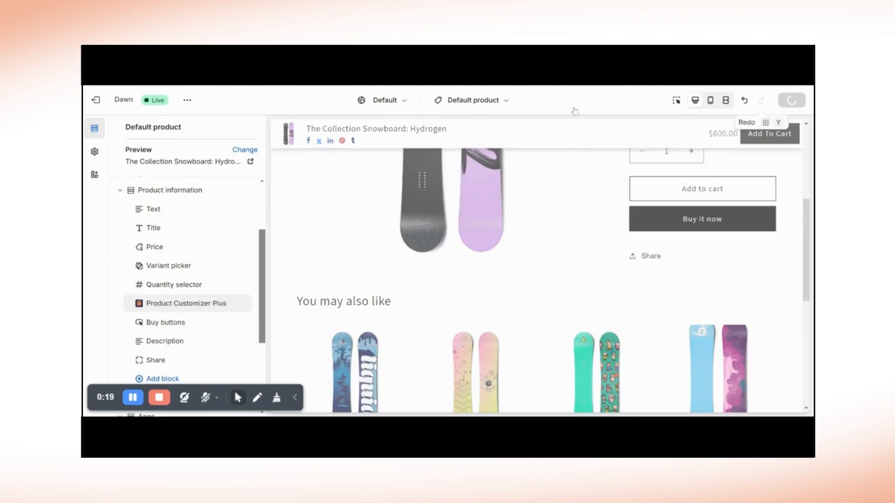
Add the Product Customizer - Cart app section to the Cart template and save the change.
click(502, 102)
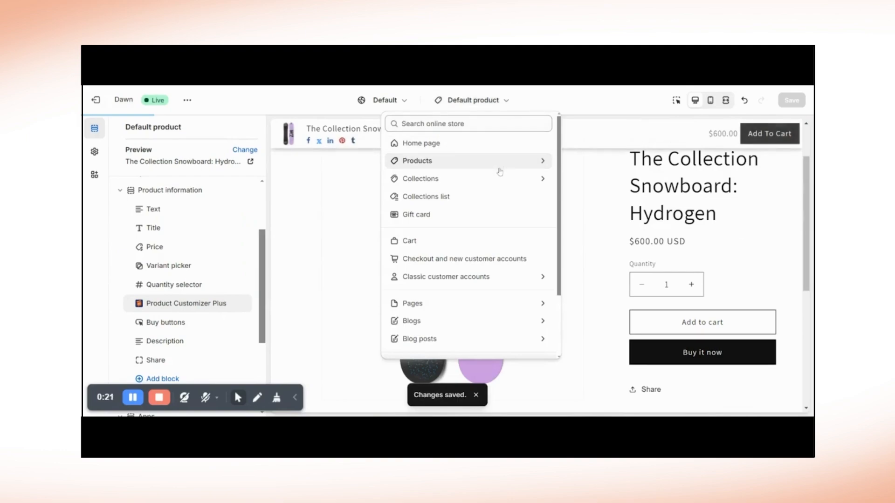
click(480, 240)
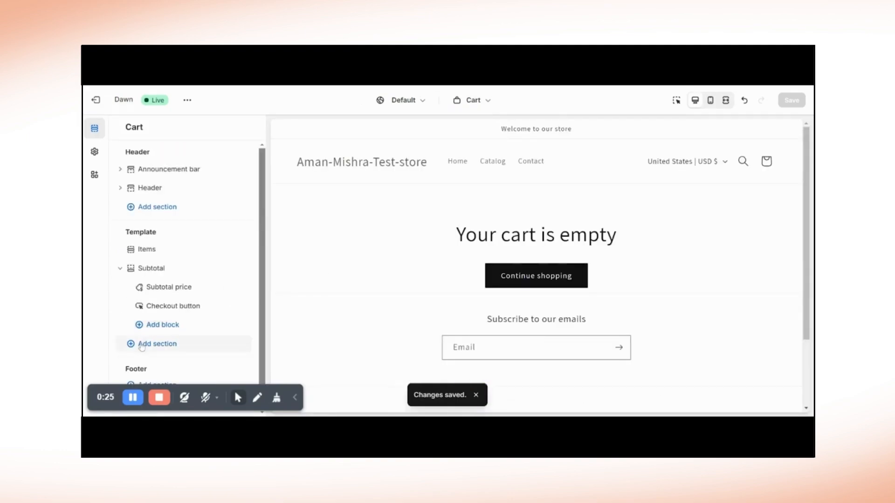
click(158, 343)
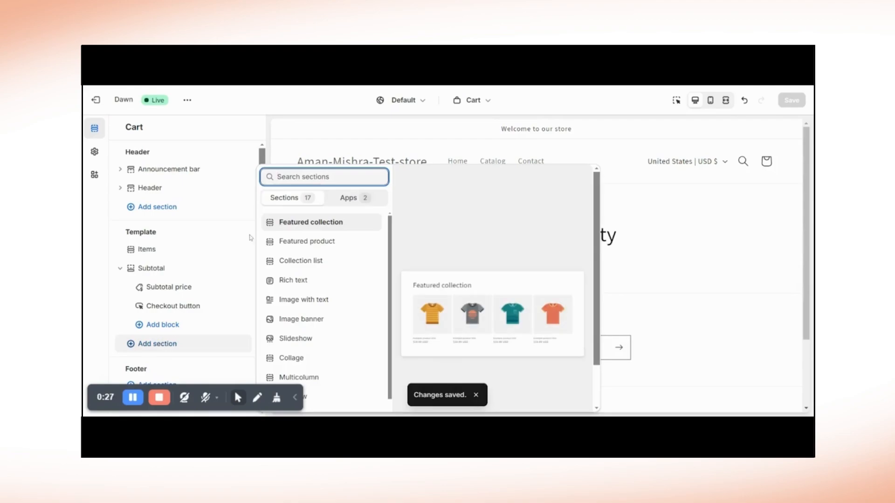
click(347, 199)
click(346, 231)
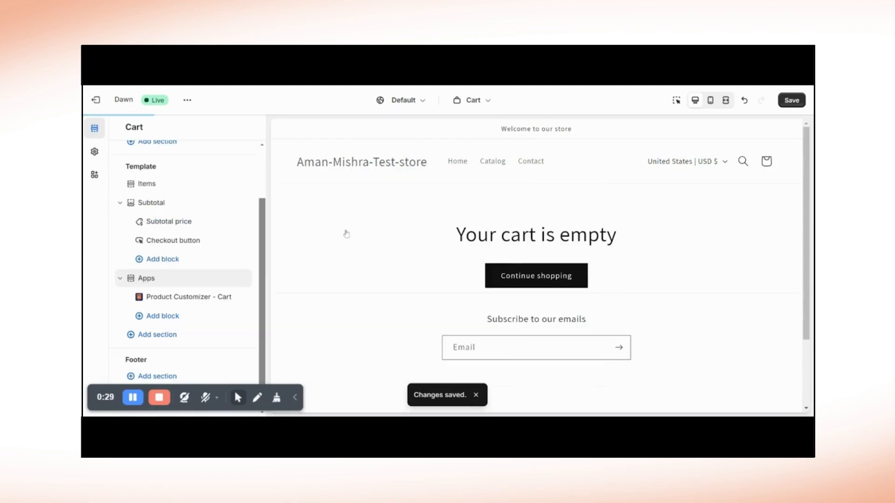
click(791, 101)
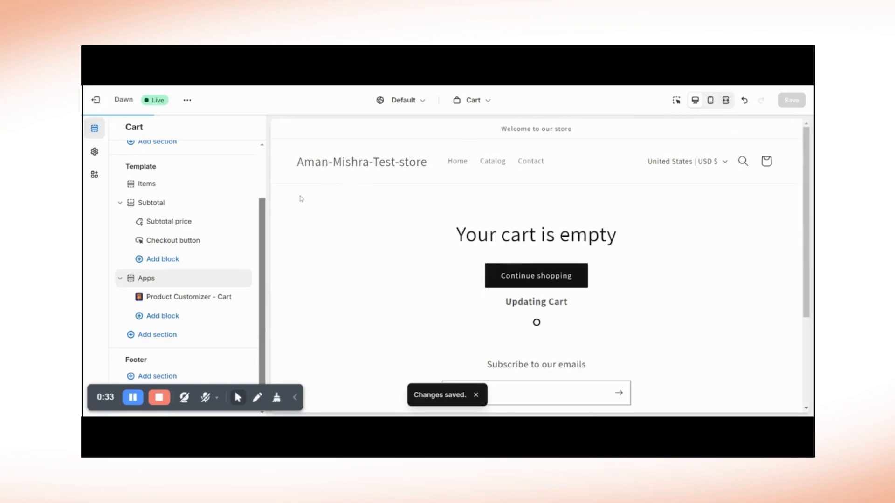
Exit the theme editor and open the installed Product Options & Customizer app.
click(106, 103)
scroll(431, 320, down, 5)
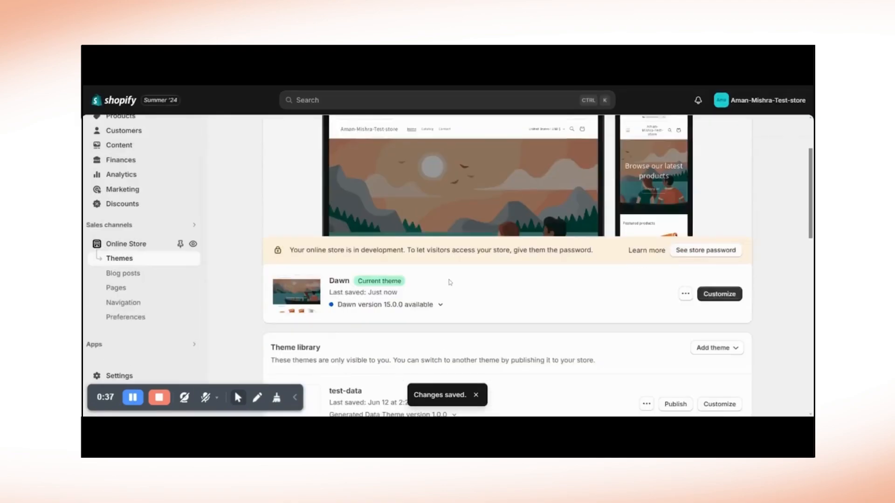
click(191, 344)
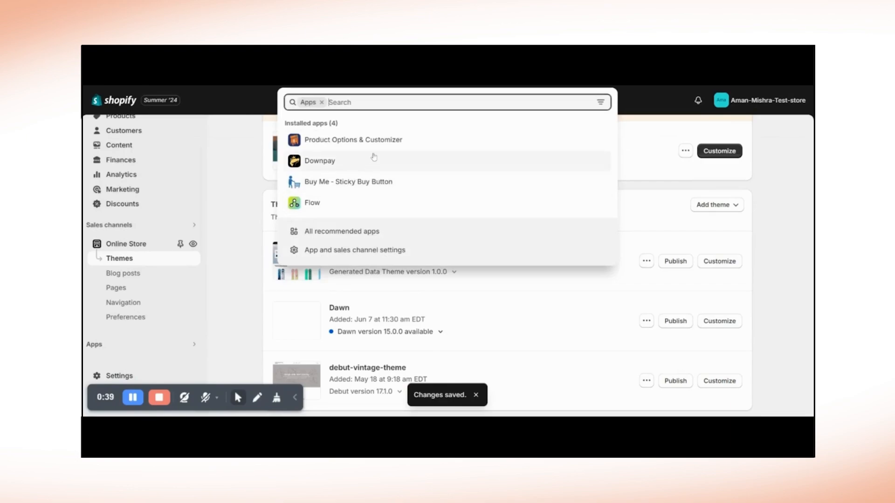
click(387, 141)
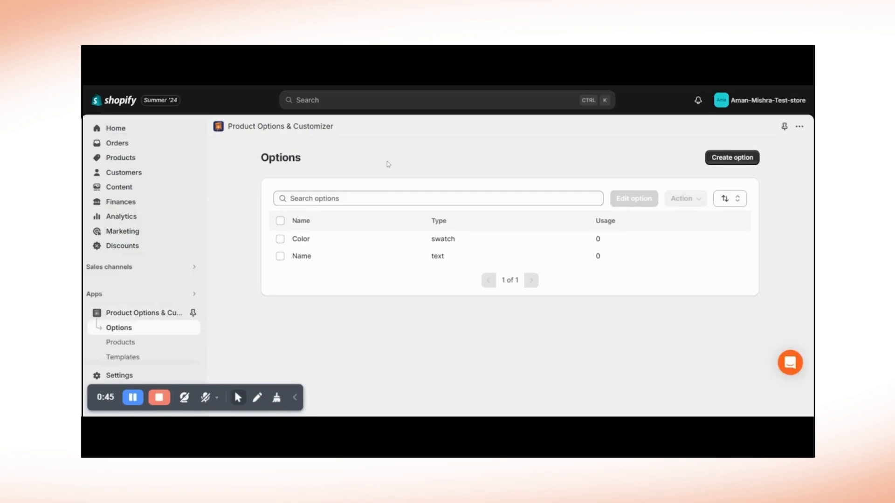
Create and save a Text option named "Date of birth" with the placeholder text "Enter date here".
click(736, 159)
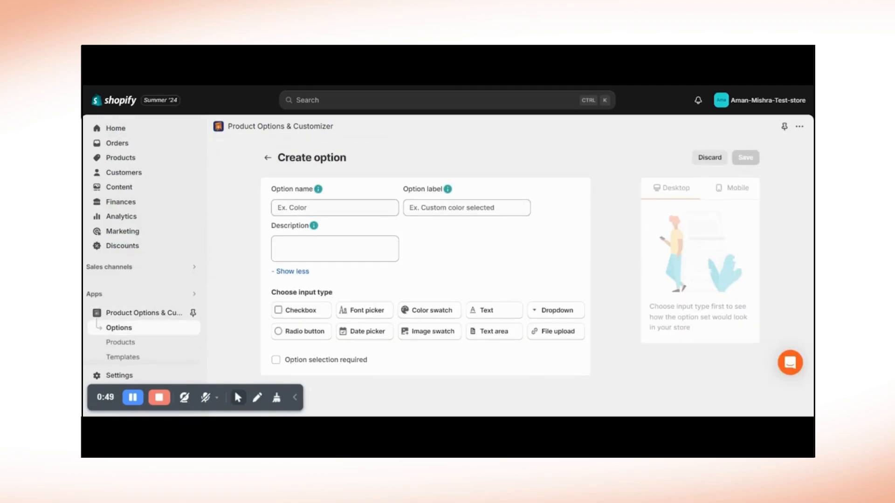
click(335, 208)
text(Date of birth)
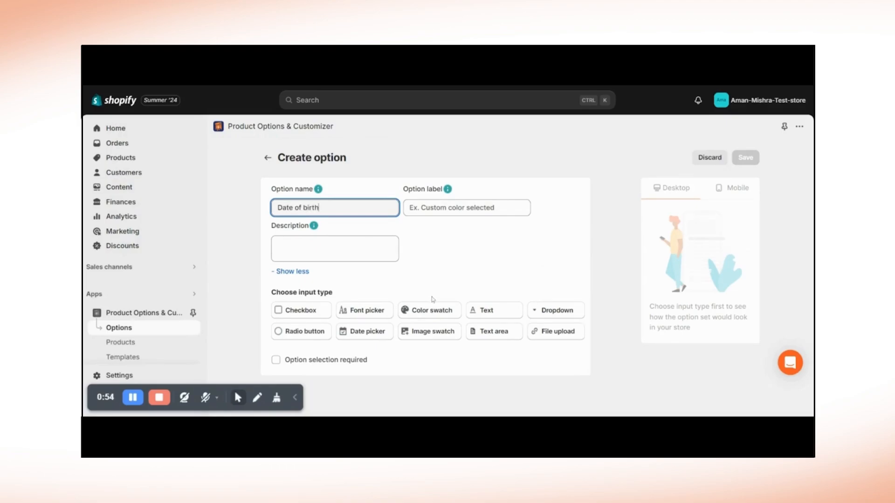
click(475, 312)
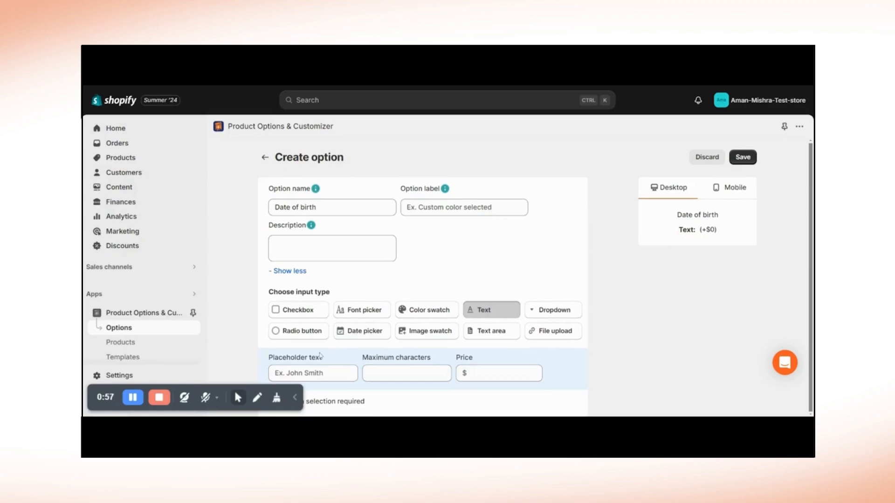
click(317, 373)
text(En)
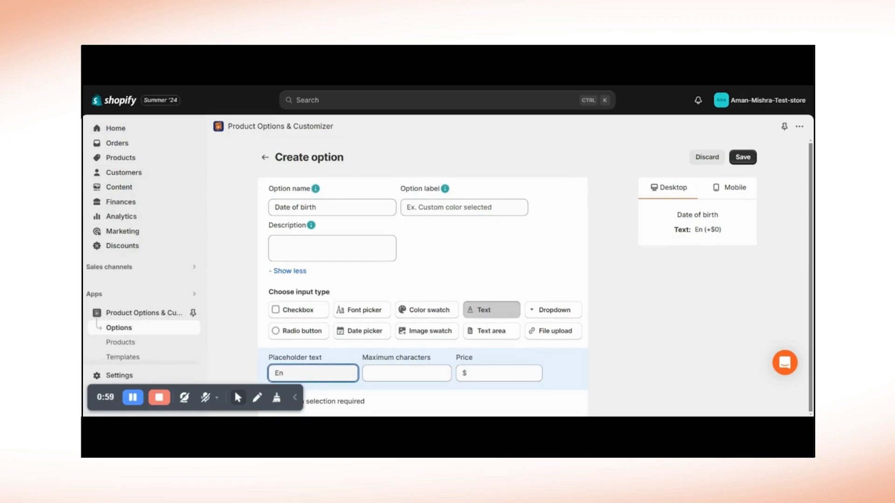
text(ter date )
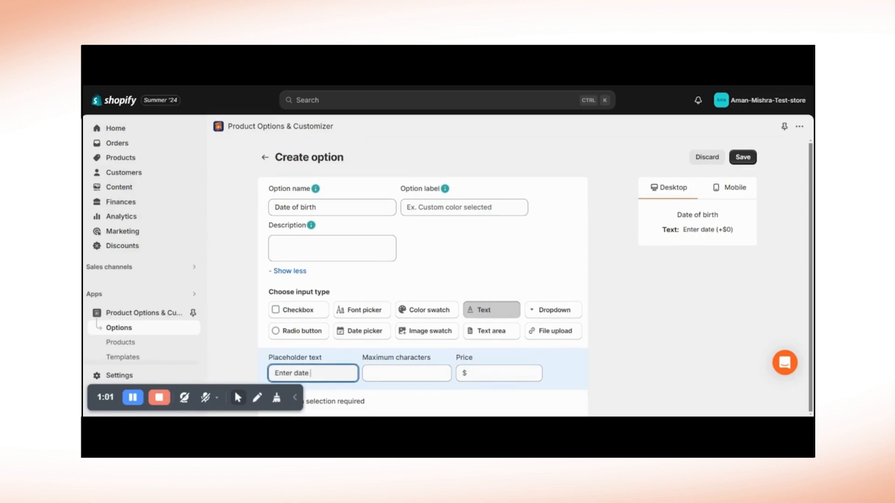
text(here)
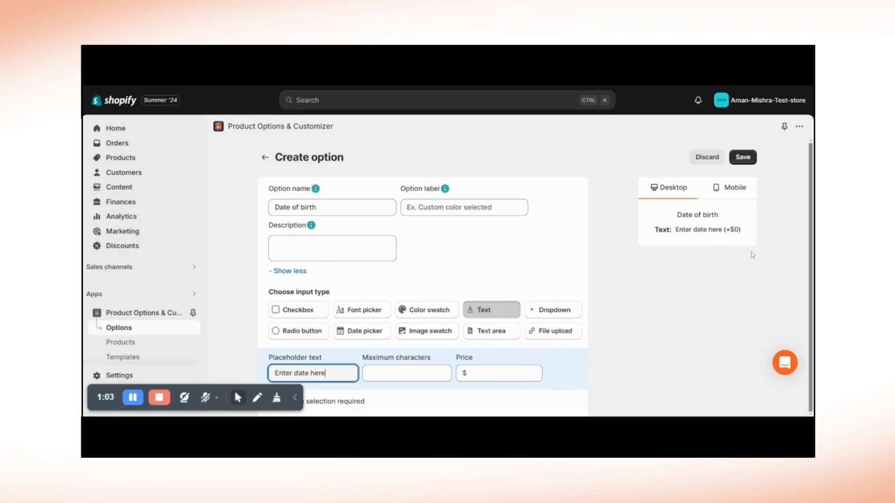
click(744, 157)
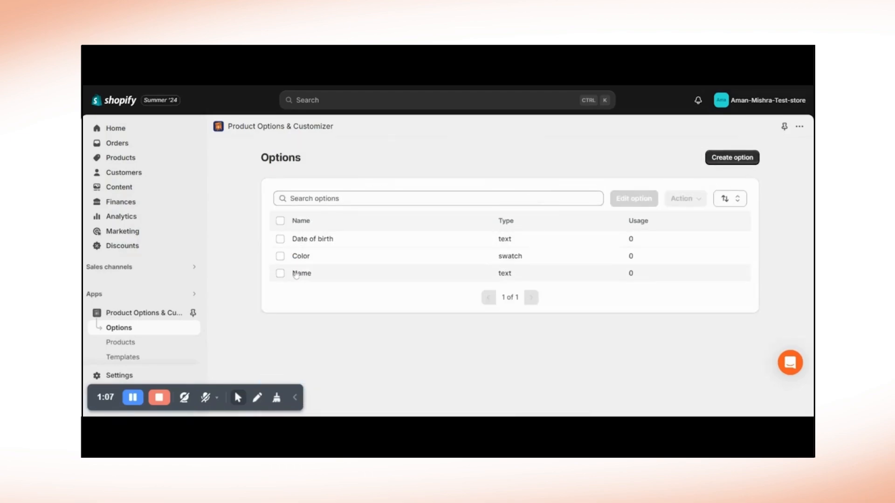
Assign the Date of birth, Color and Name options to The Videographer Snowboard in the app's product list.
click(137, 345)
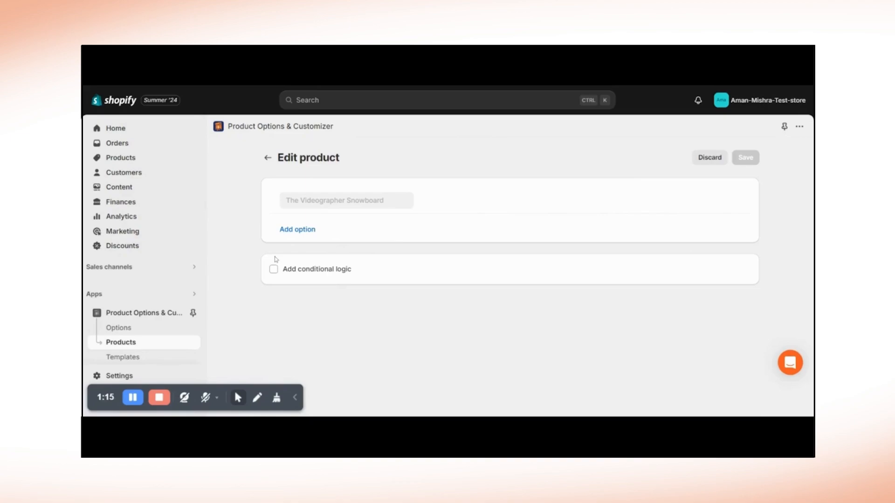
click(267, 157)
click(277, 258)
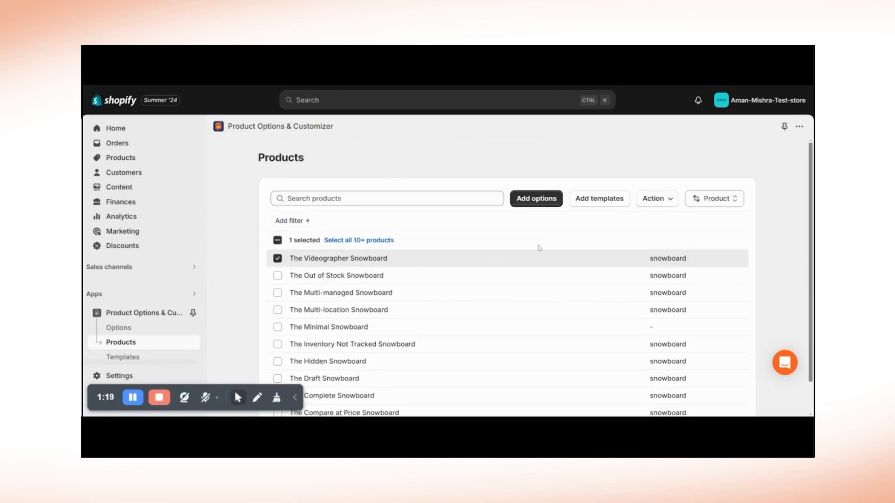
click(536, 199)
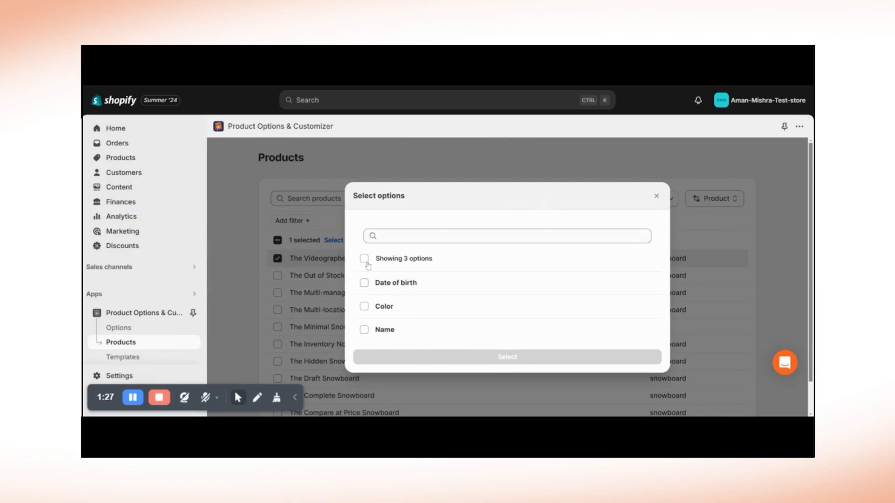
click(364, 259)
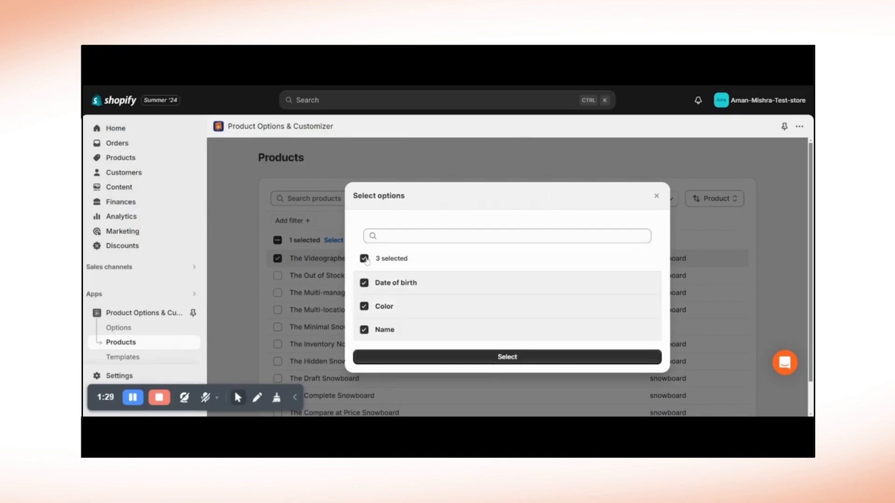
click(447, 357)
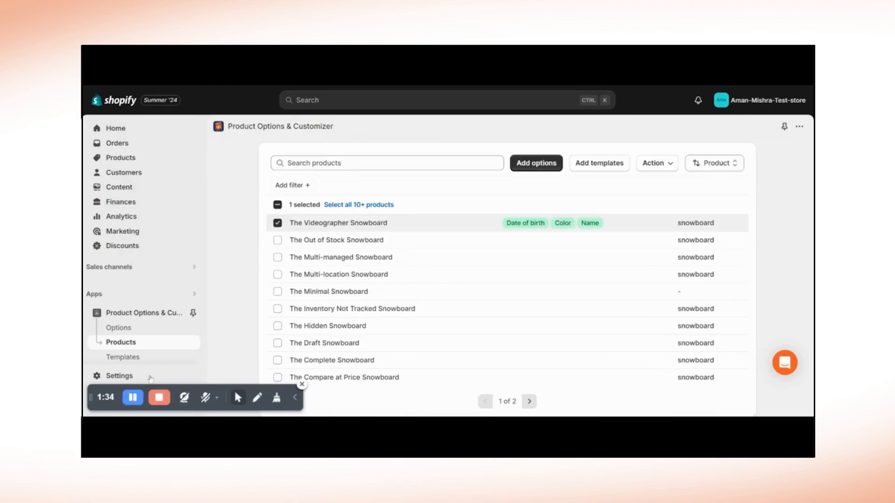
Assign only the Color option to every listed product on the page except The Videographer Snowboard.
click(278, 222)
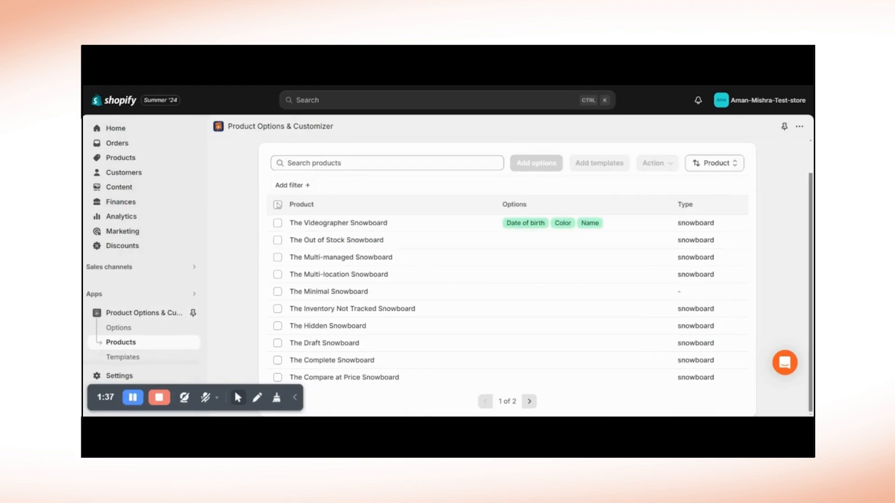
click(278, 205)
click(278, 224)
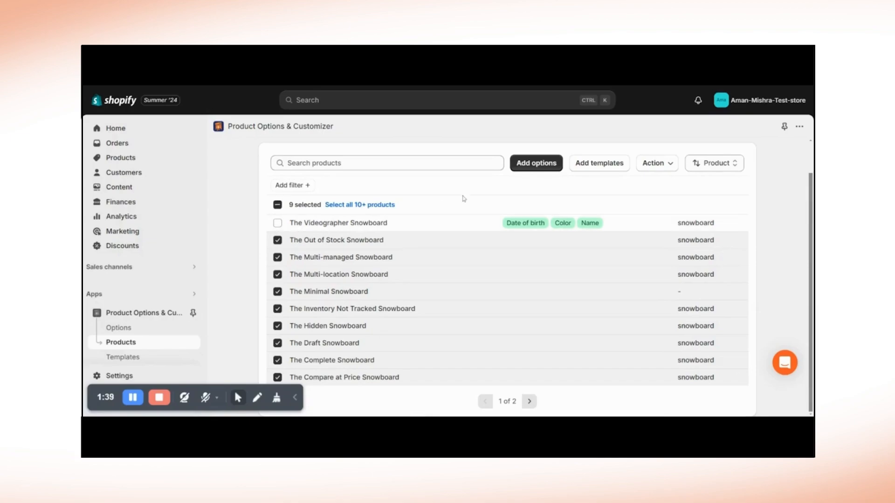
click(533, 166)
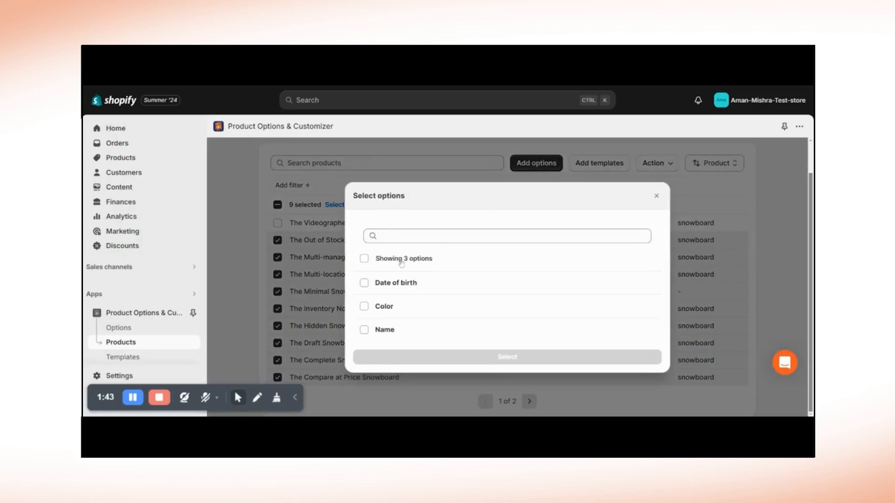
click(364, 307)
click(456, 362)
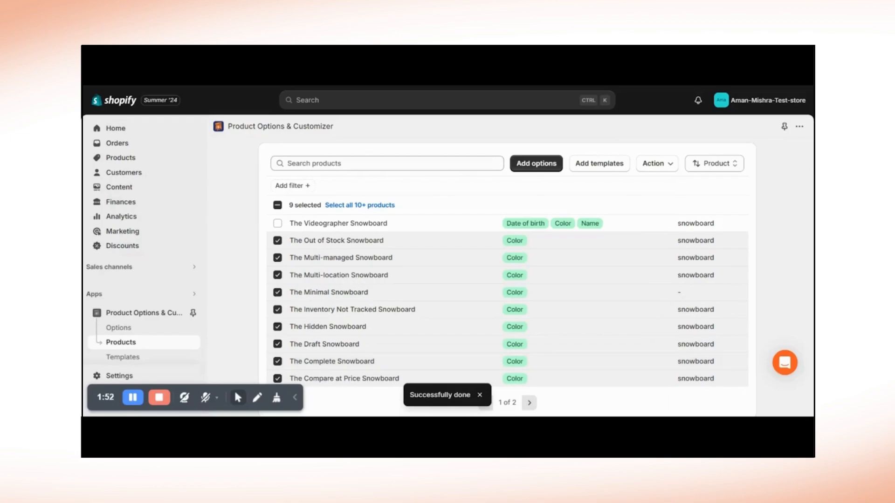
Clear the product selection and filter the product list by the option "Name".
click(278, 240)
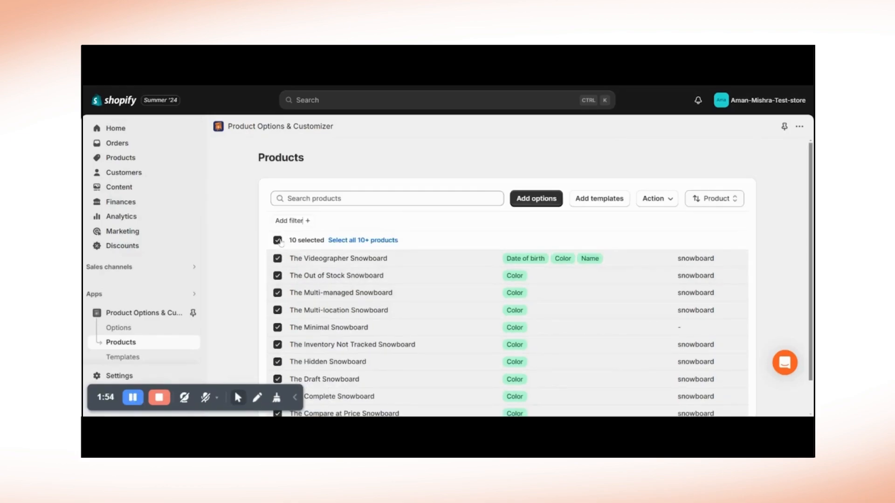
click(277, 240)
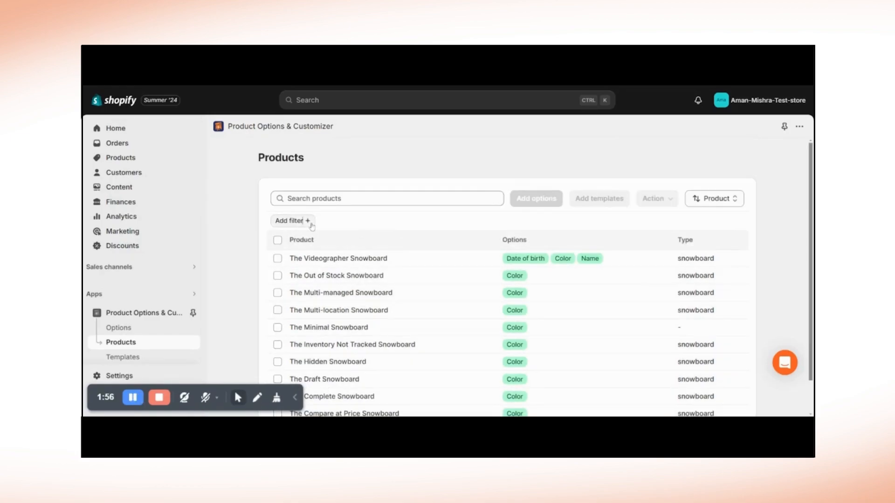
click(310, 224)
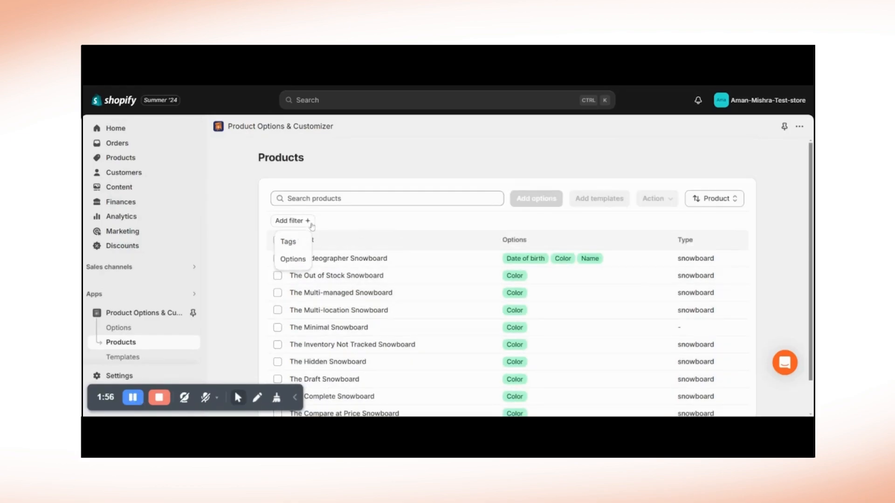
click(298, 260)
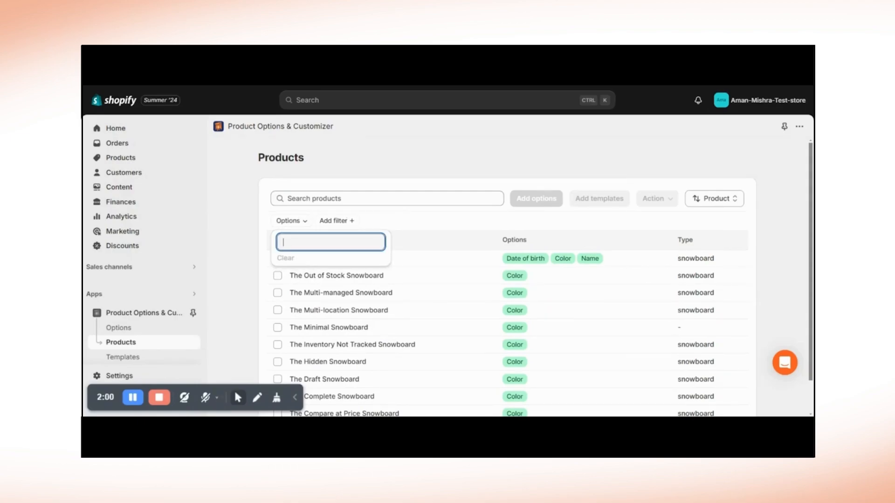
text(Name)
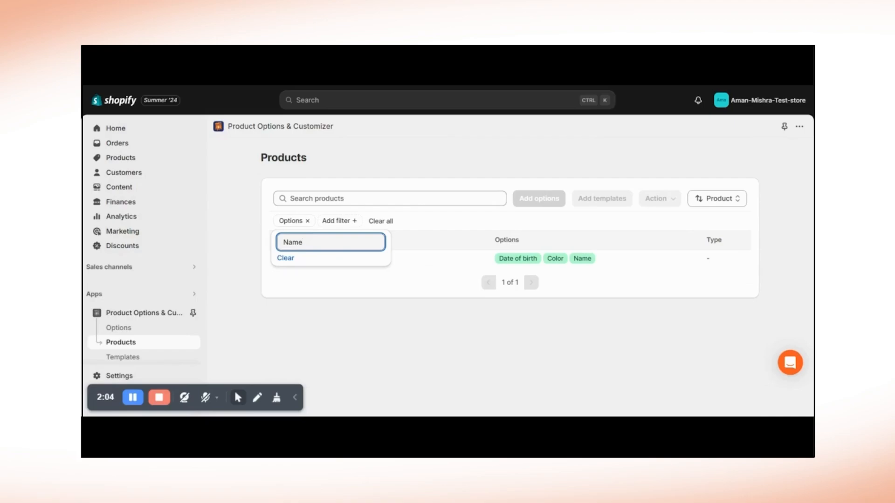
click(481, 223)
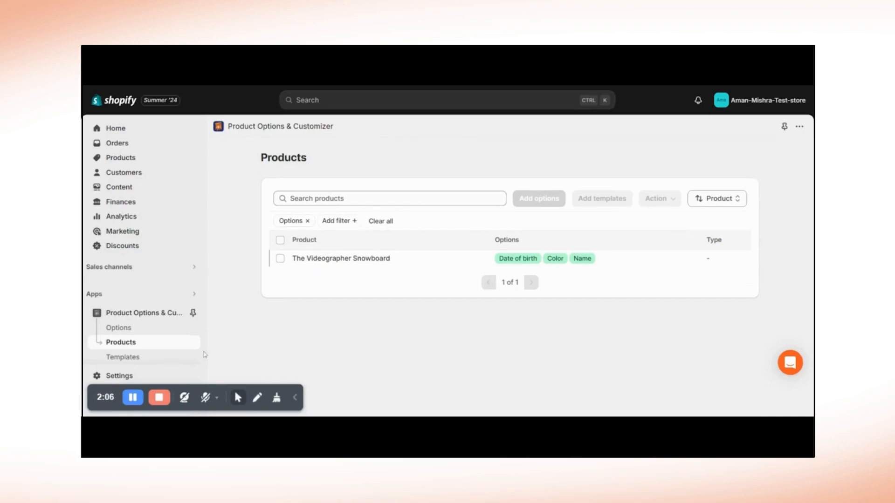
Create a Radio button option named "Personalize" with the description "Do you want to personalize?".
click(141, 330)
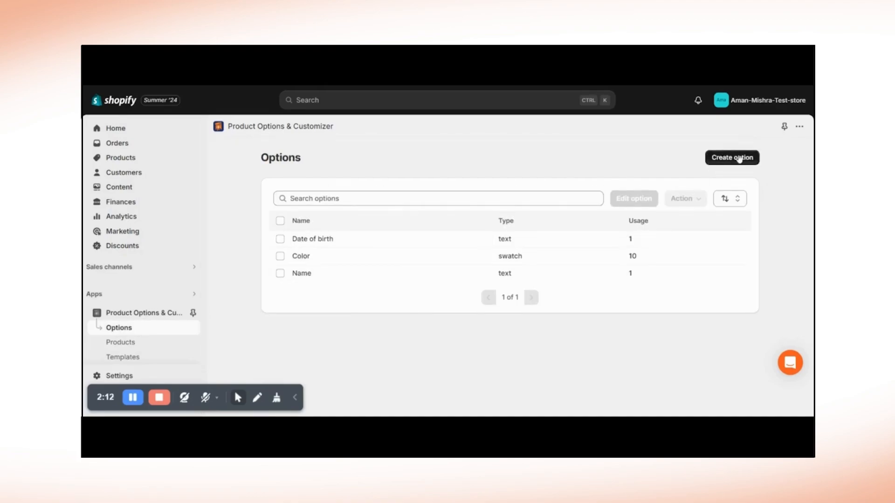
click(739, 159)
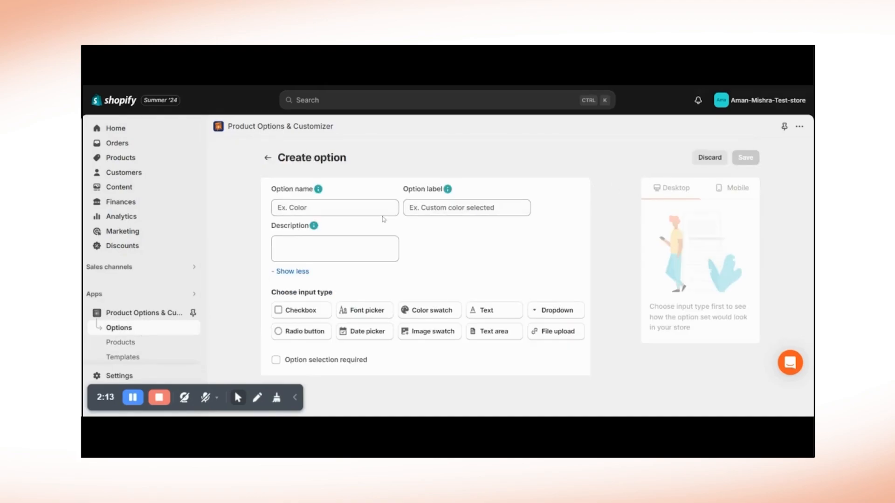
click(336, 208)
text(D)
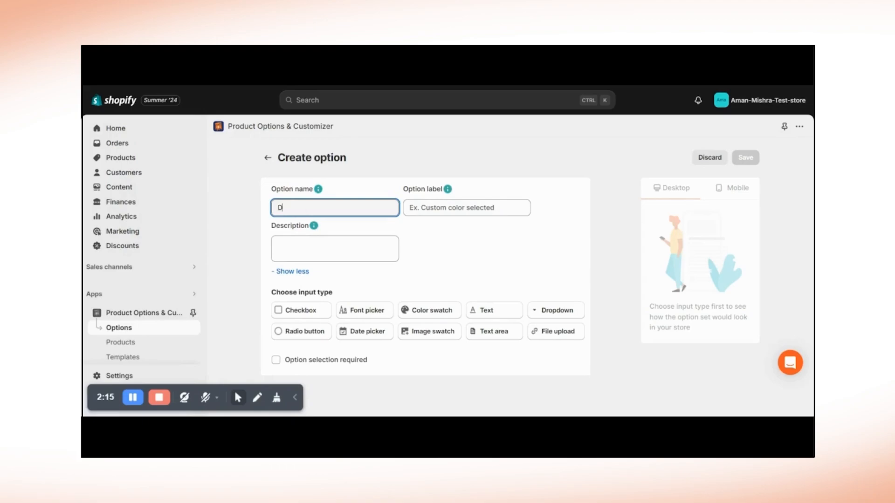
key(BackSpace)
text(Personalize)
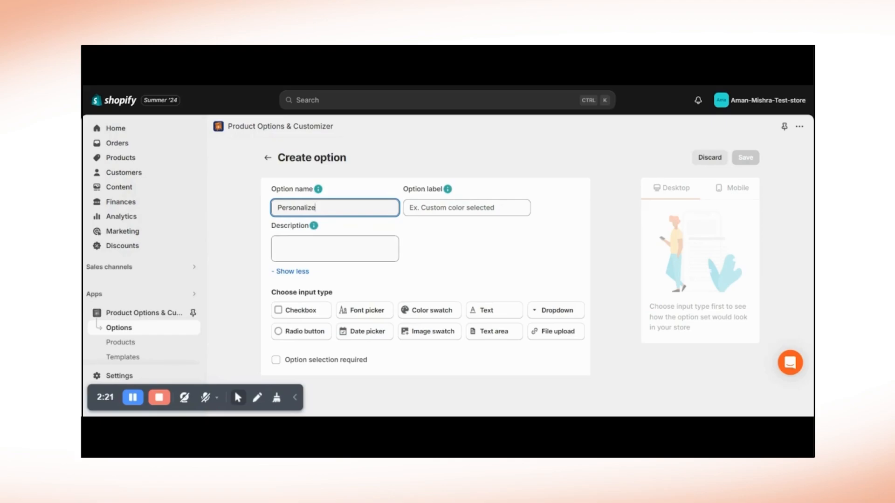
click(322, 248)
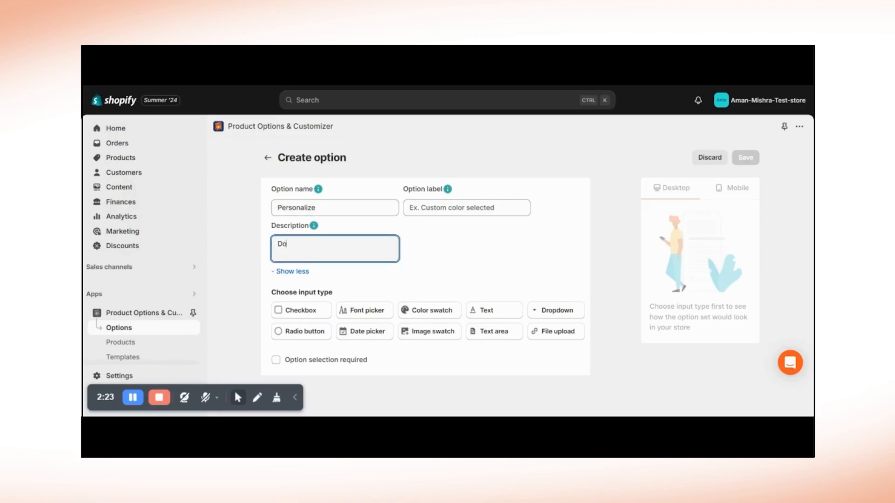
text(Do you want to personaliz)
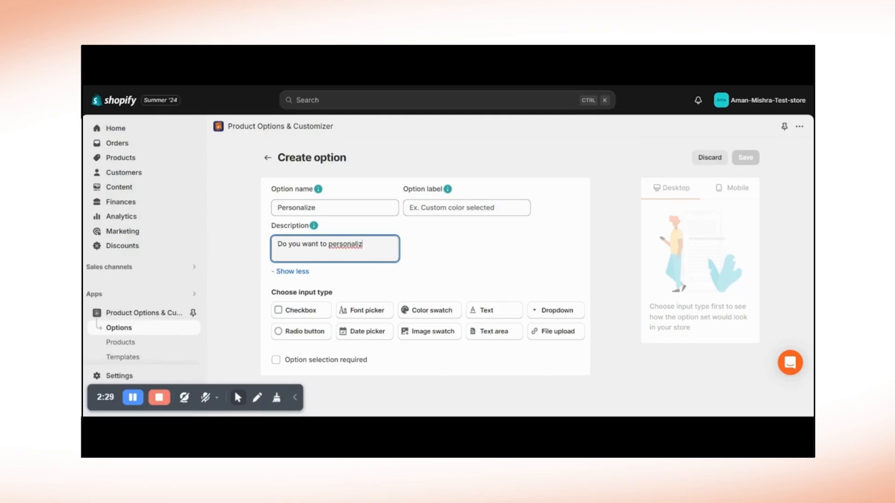
text(e)
click(321, 331)
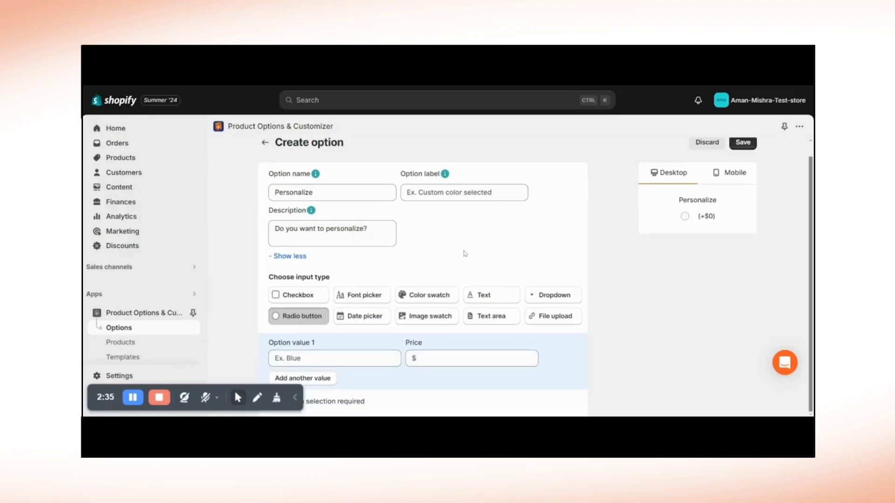
Add the option values Yes at $10 and No at $0, and save the Personalize option.
click(334, 359)
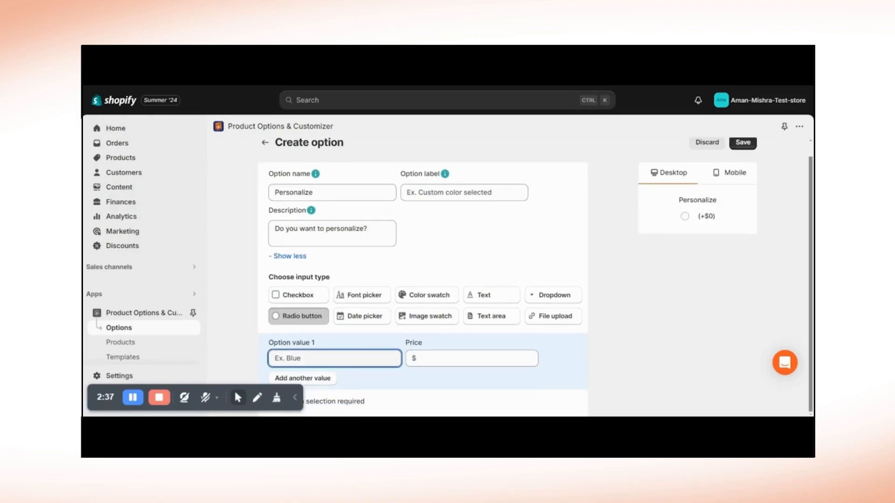
text(Yes)
click(321, 381)
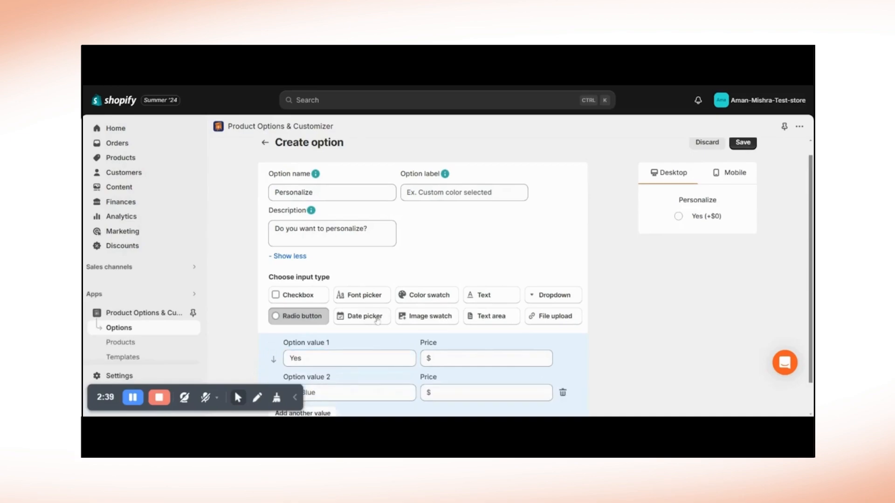
text(No)
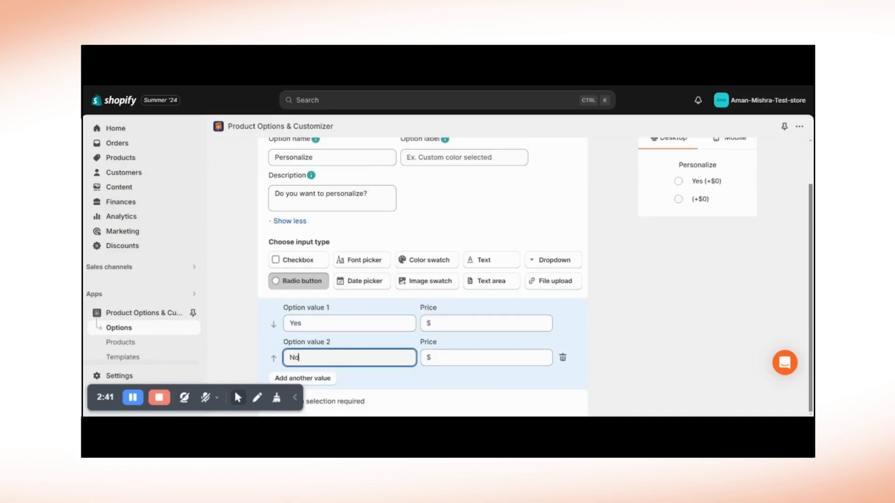
click(470, 323)
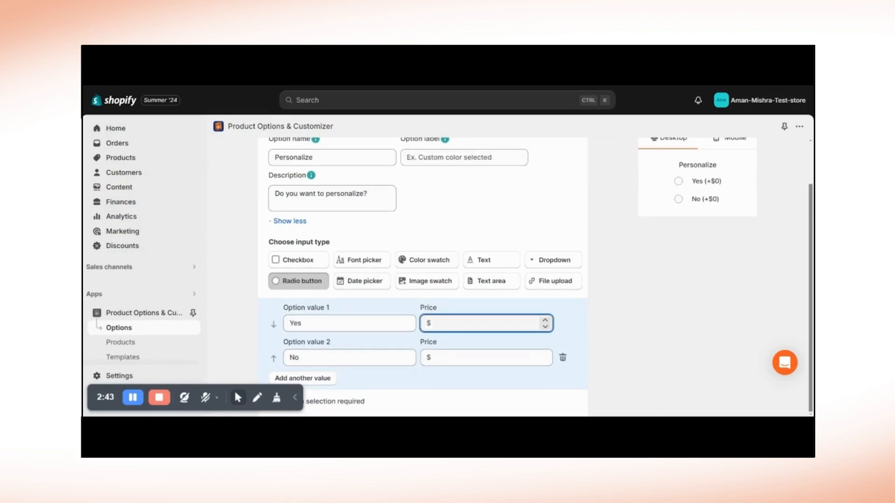
click(464, 357)
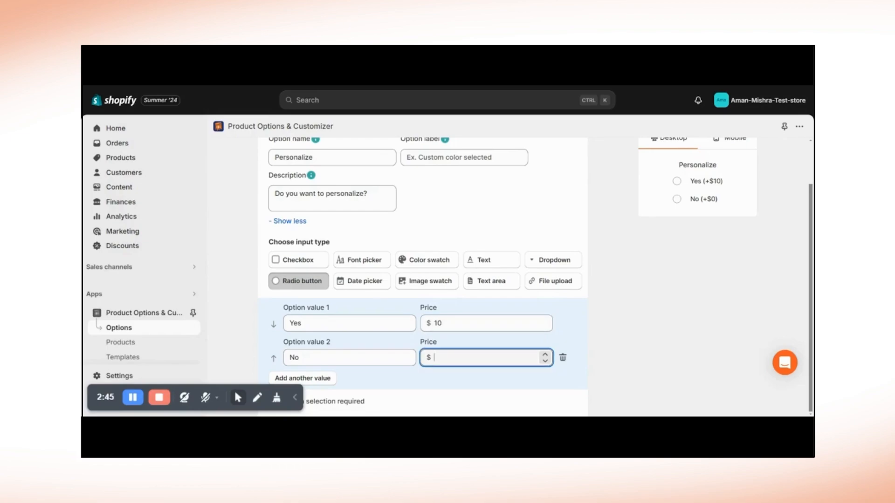
scroll(586, 306, up, 1)
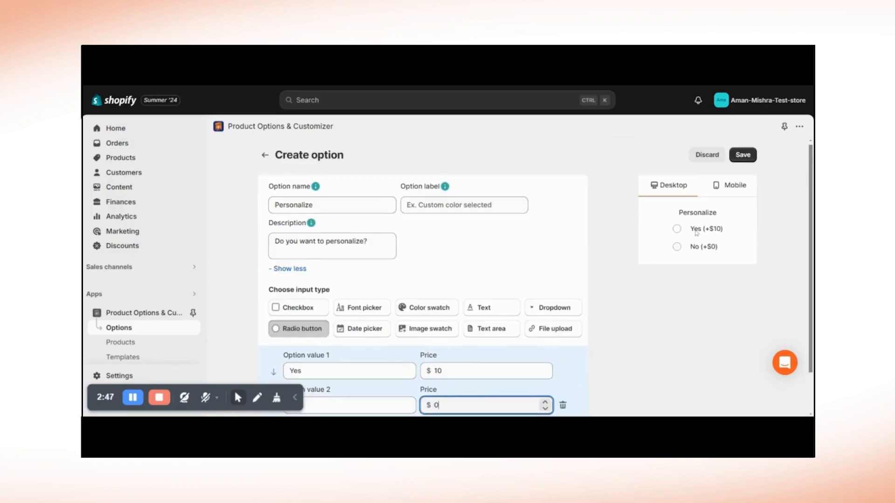
click(744, 156)
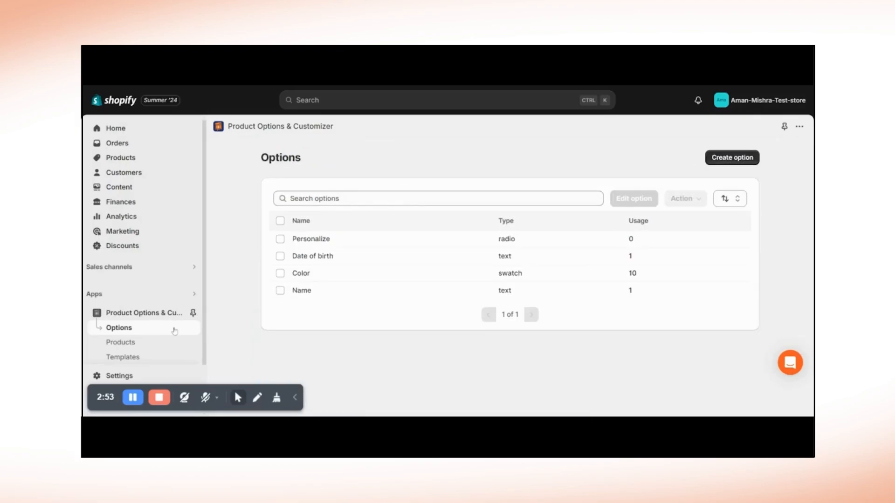
Assign the Personalize option to The Videographer Snowboard in the app's product list.
click(140, 345)
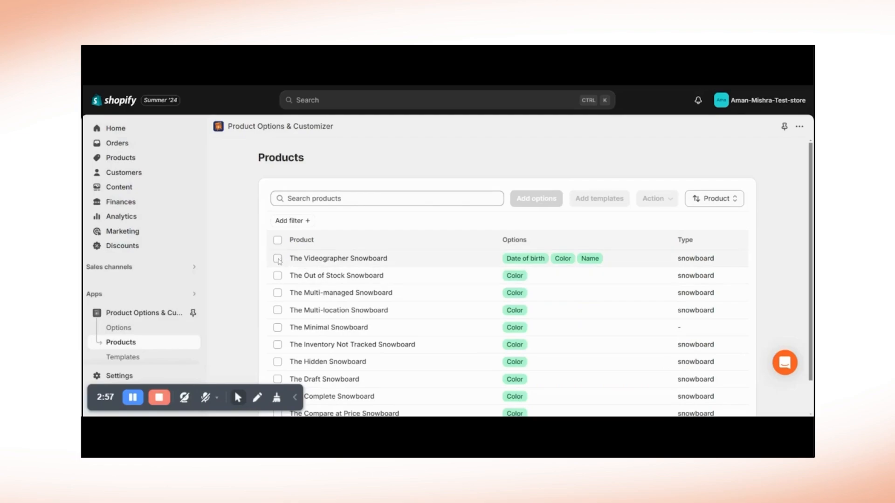
click(277, 259)
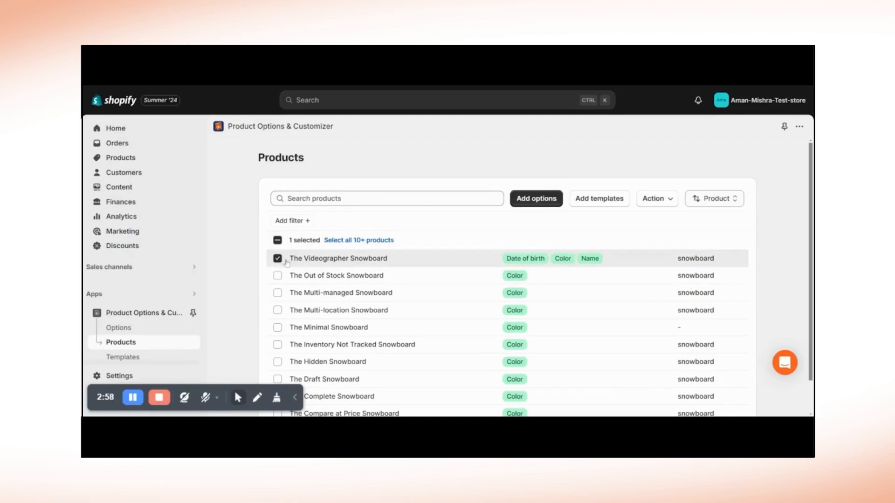
click(534, 200)
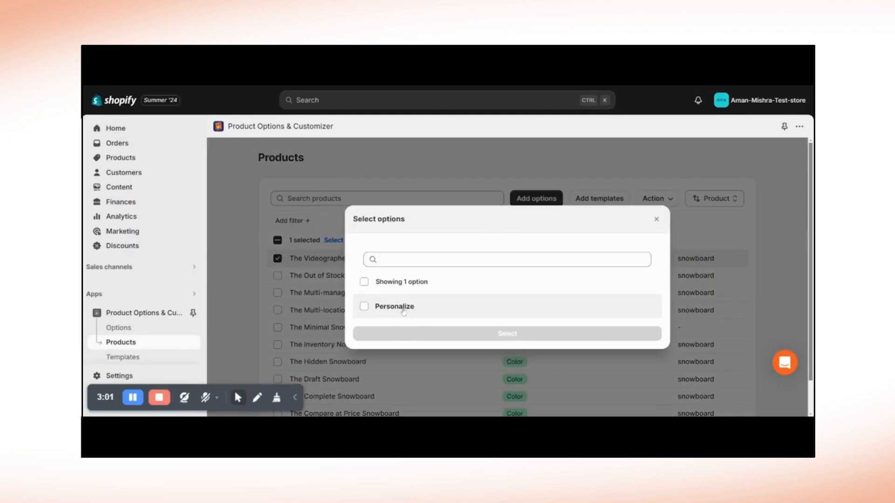
drag(395, 306, 400, 309)
click(364, 306)
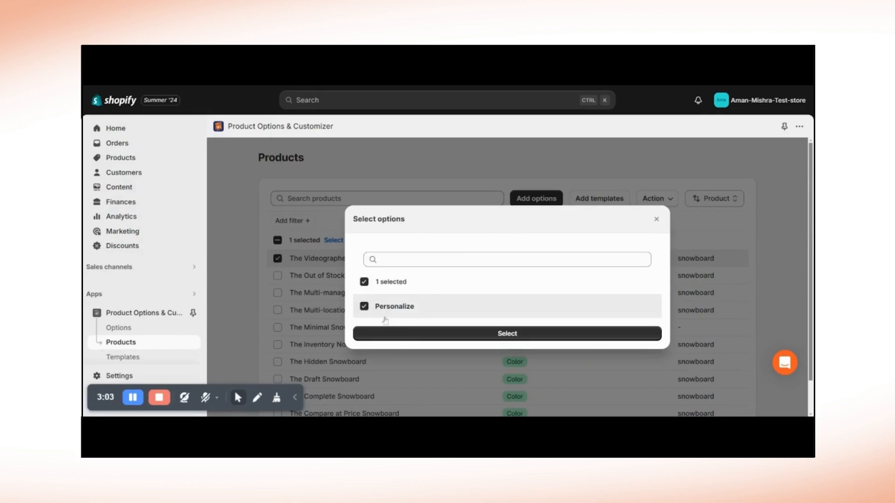
click(458, 335)
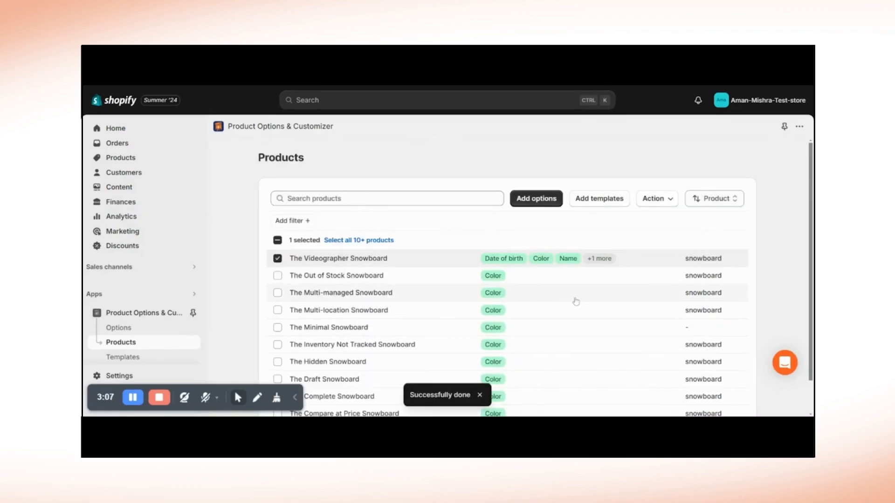
Open The Videographer Snowboard's options in the app and move Personalize up to the first position.
click(368, 261)
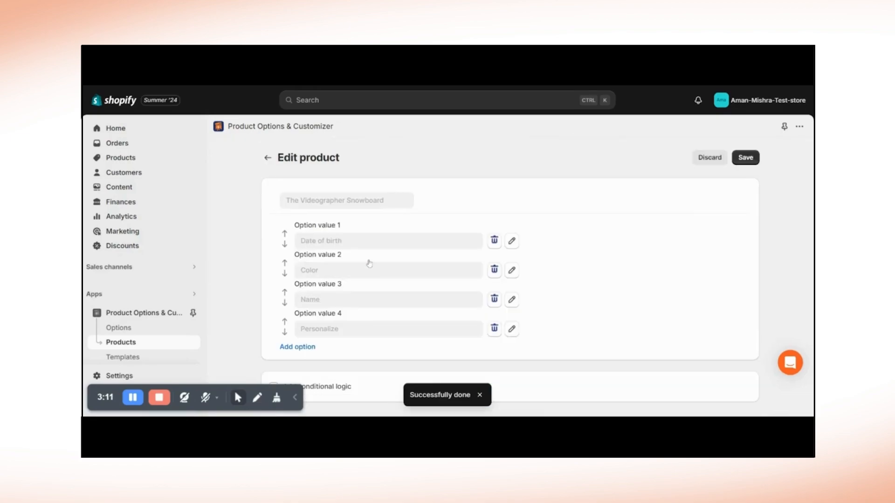
click(285, 322)
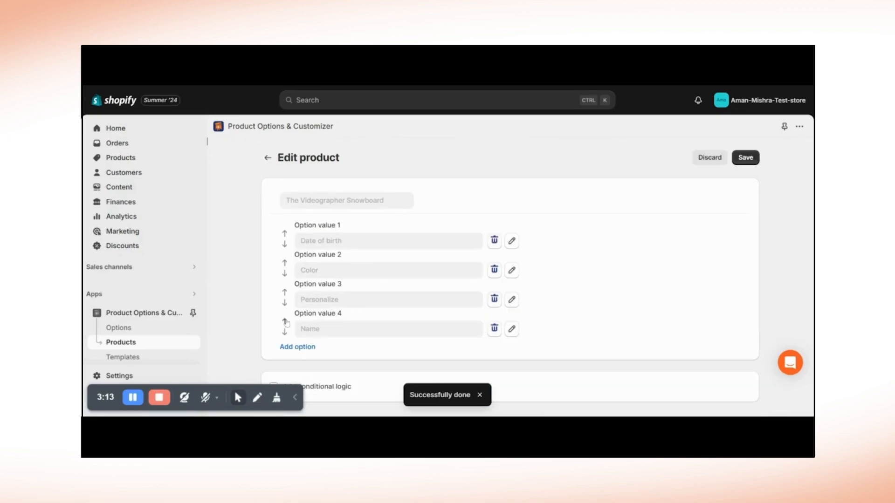
click(284, 291)
click(284, 263)
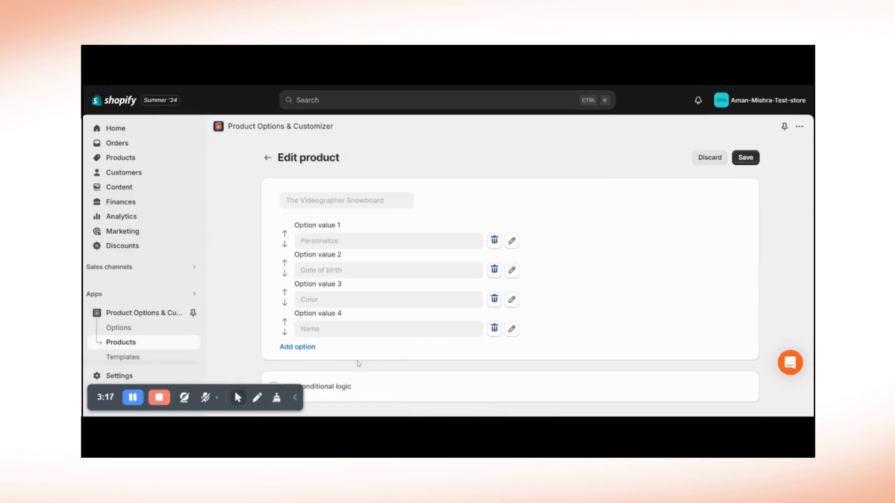
Enable conditional logic for the product and set Rule 1's condition to Personalize is Yes.
click(318, 390)
scroll(422, 343, down, 3)
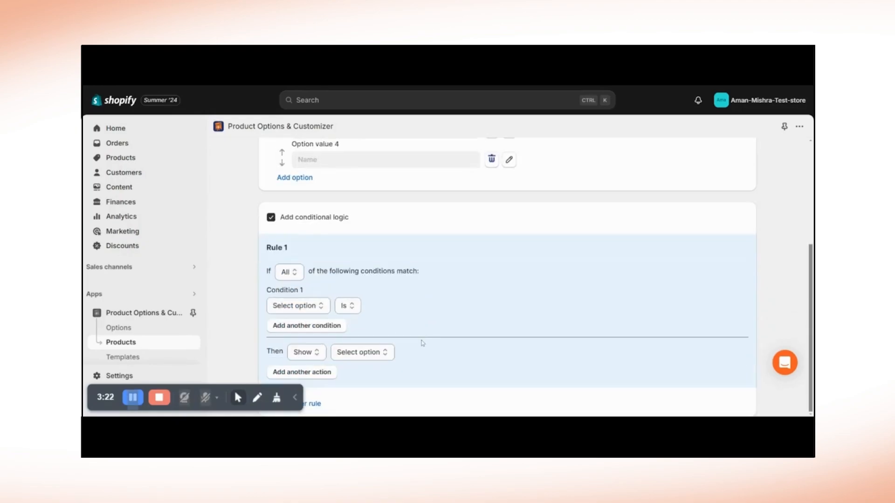
click(313, 309)
click(312, 318)
click(404, 307)
click(411, 317)
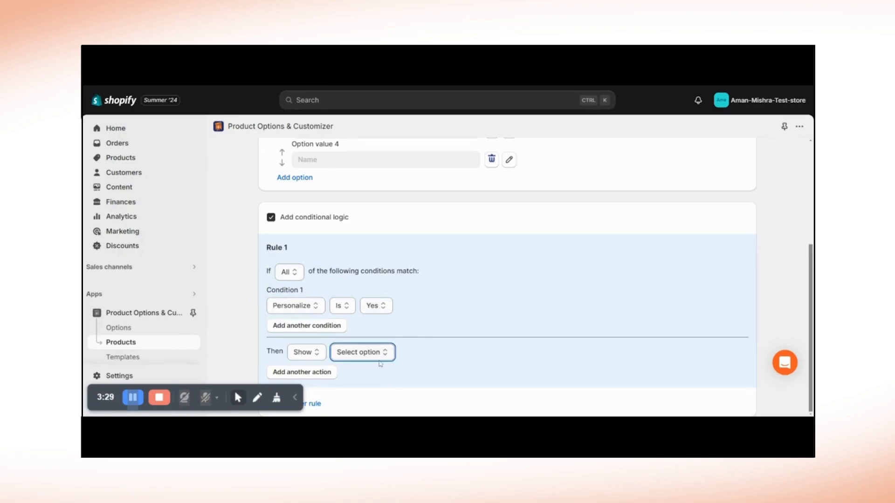
Make Rule 1 show the Date of birth, Color and Name options, and save the product.
click(367, 371)
click(328, 373)
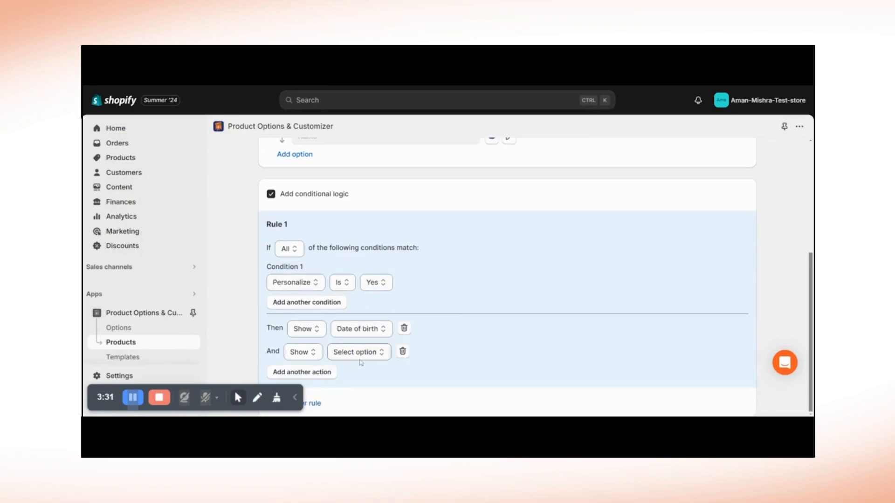
click(361, 353)
click(368, 362)
click(326, 375)
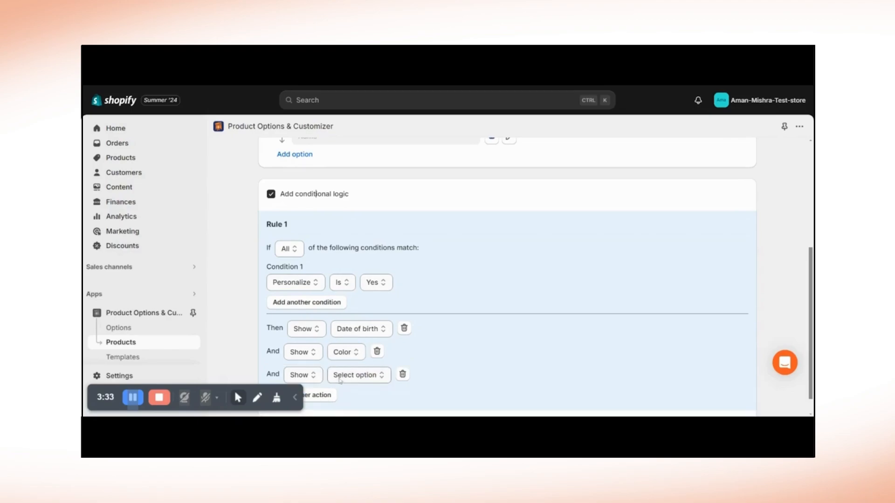
click(368, 381)
click(379, 366)
scroll(606, 320, up, 5)
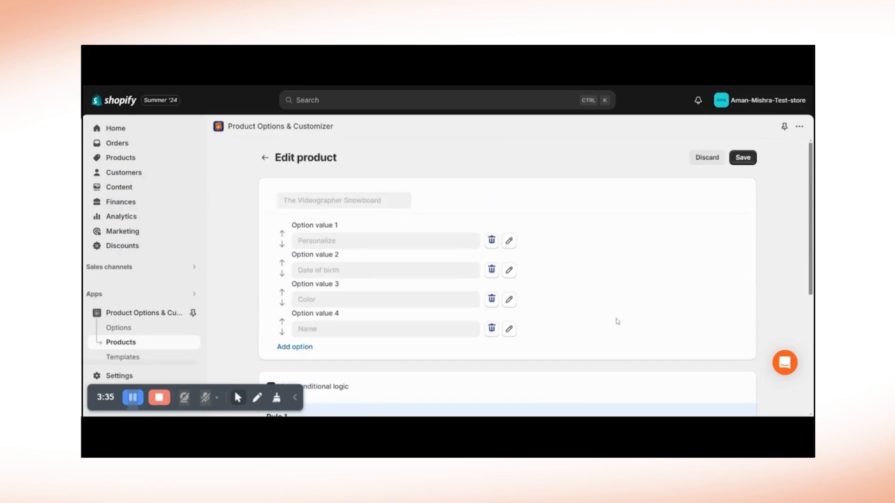
click(743, 158)
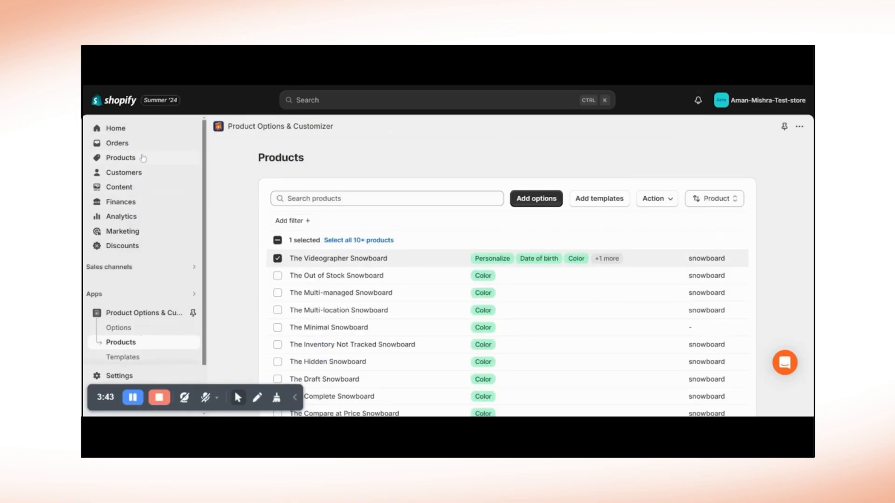
Search the store's products for "video" and preview The Videographer Snowboard in the online store.
click(143, 159)
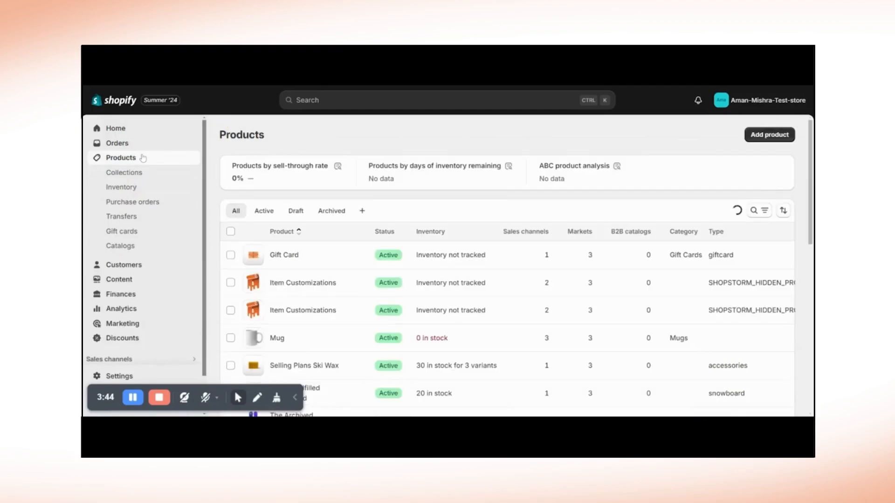
click(755, 210)
text(video)
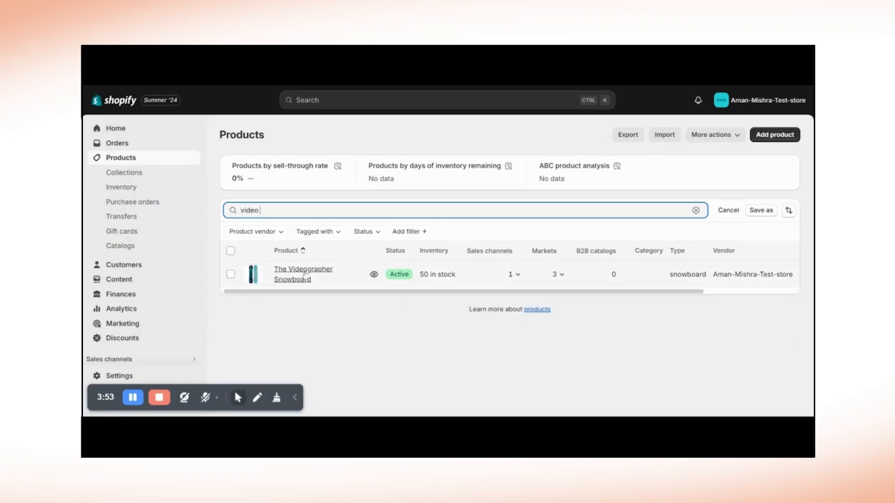
click(305, 279)
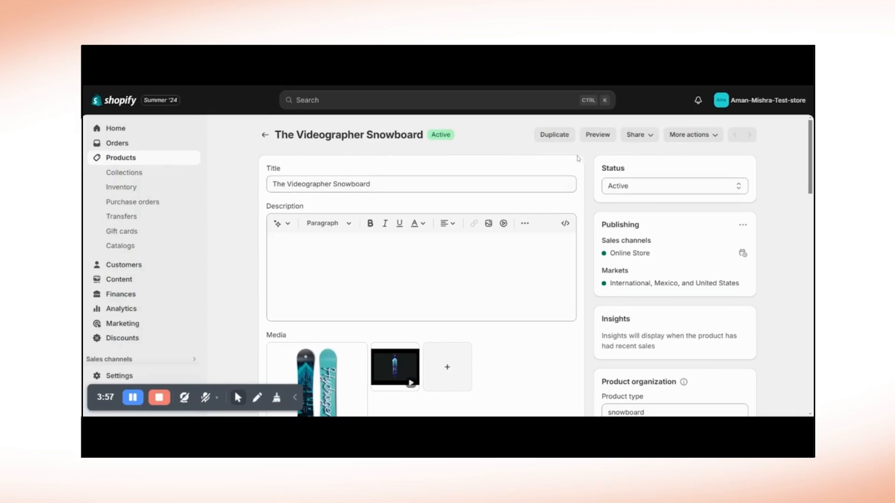
click(608, 138)
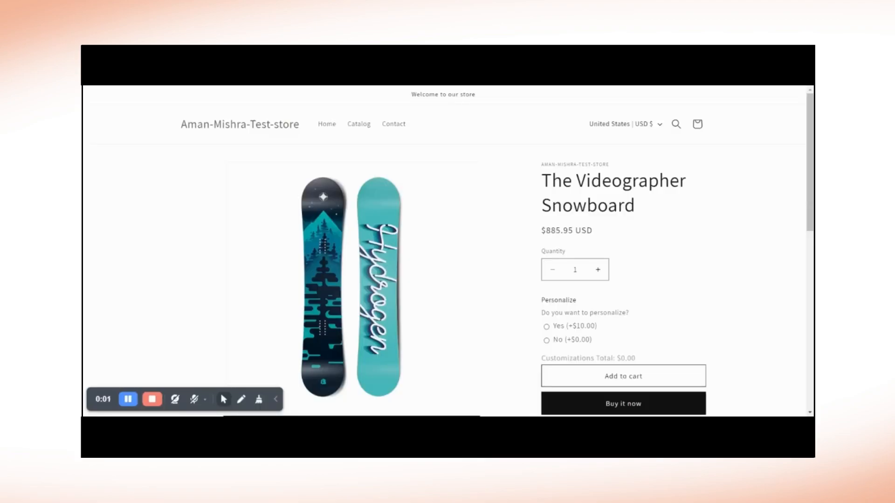
Choose Yes for the Personalize option on The Videographer Snowboard's product page.
scroll(683, 199, down, 1)
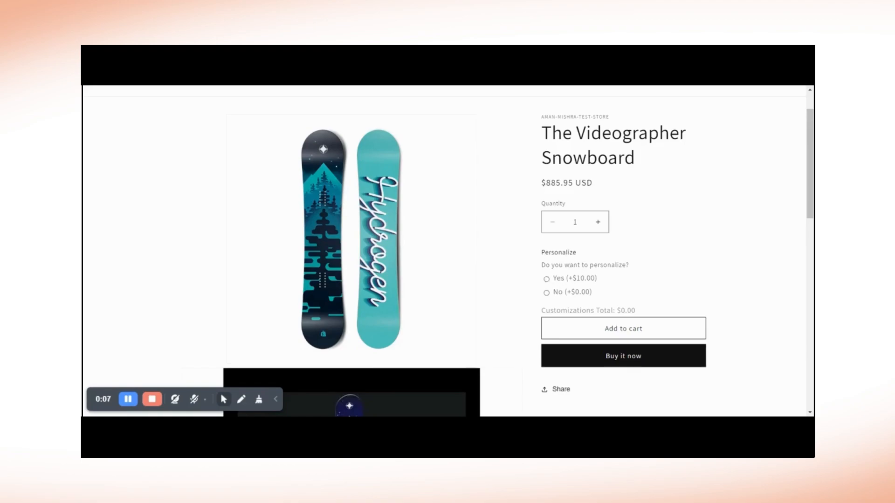
click(572, 280)
scroll(643, 244, down, 1)
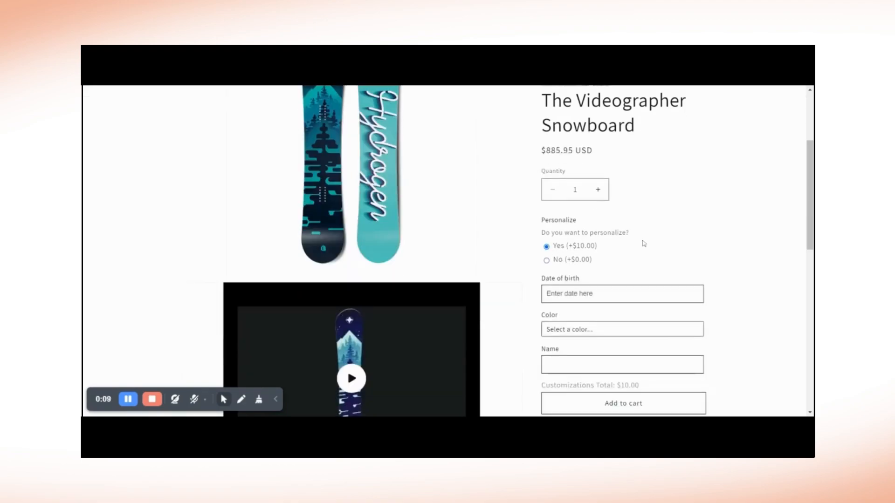
Fill in the Date of birth option with "Hello" and Name with "Hiii", and select Blue as the Color.
click(574, 294)
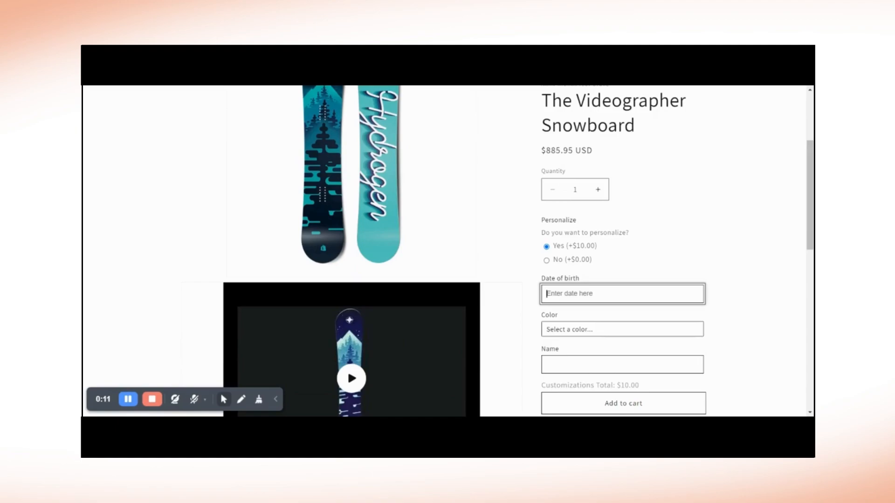
text(Hello)
click(622, 364)
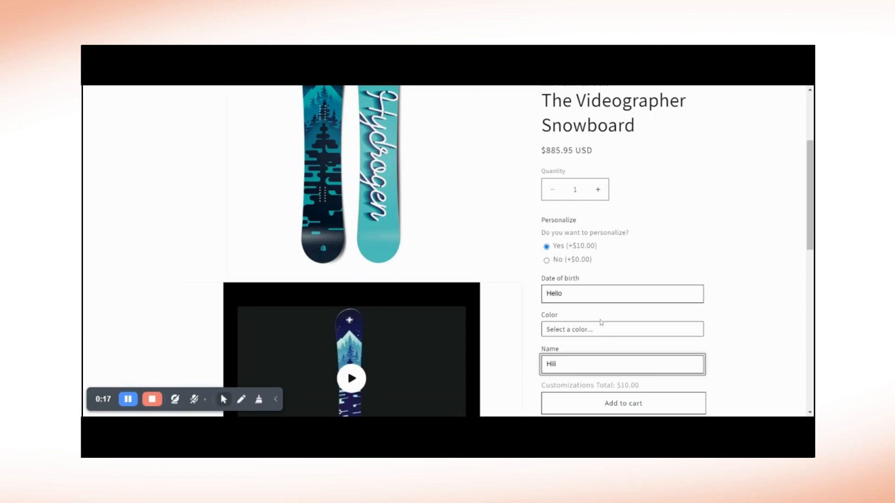
click(600, 328)
click(589, 345)
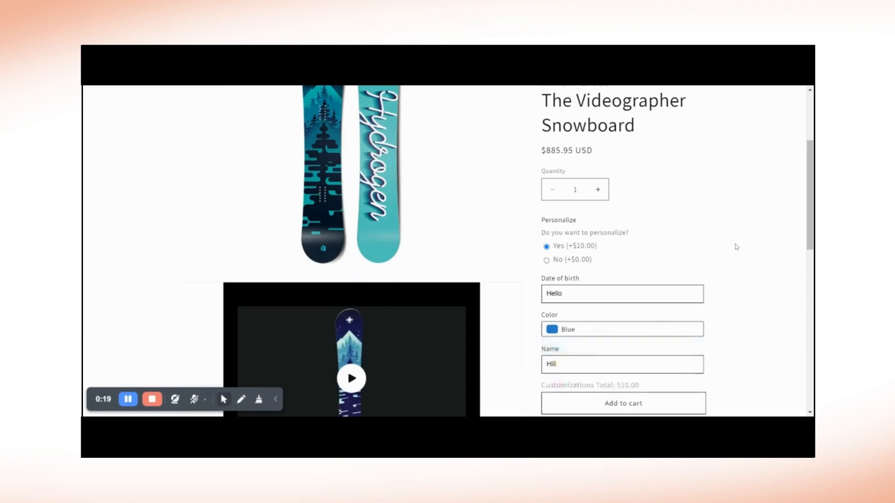
Check the Customizations Total and add the personalized snowboard to the cart.
scroll(736, 247, down, 2)
drag(641, 290, 601, 290)
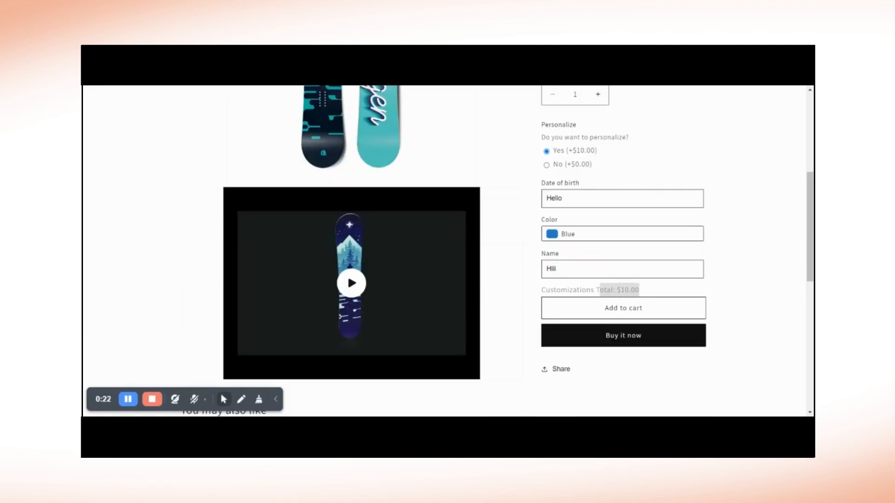
click(645, 292)
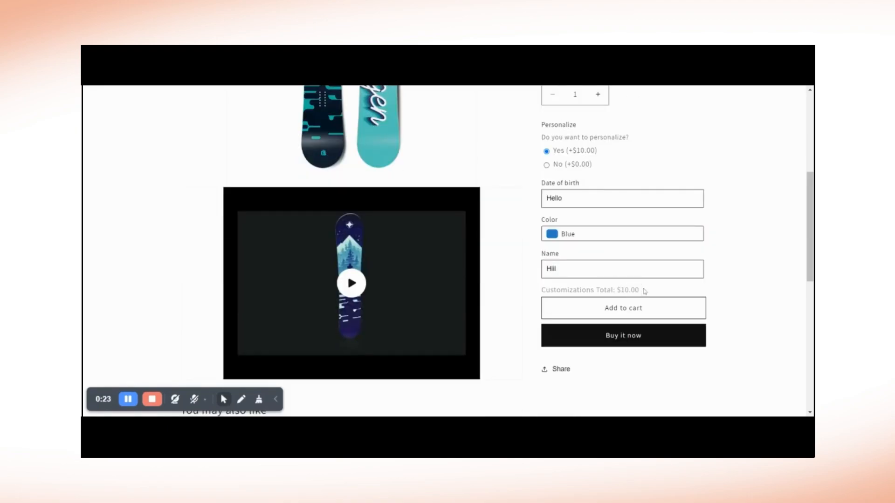
click(619, 310)
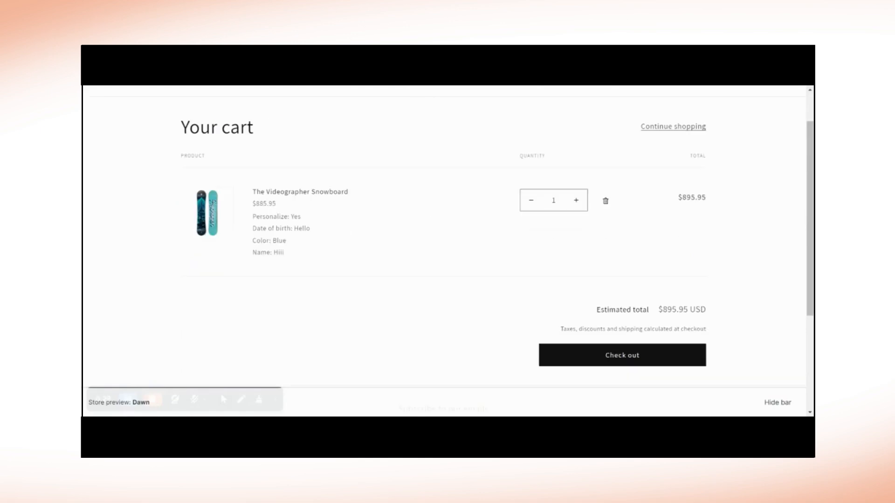
Examine the snowboard's base price and line total in the cart, and hide the store preview bar.
drag(253, 207, 279, 205)
click(302, 216)
drag(678, 201, 695, 200)
click(711, 203)
click(777, 403)
click(157, 404)
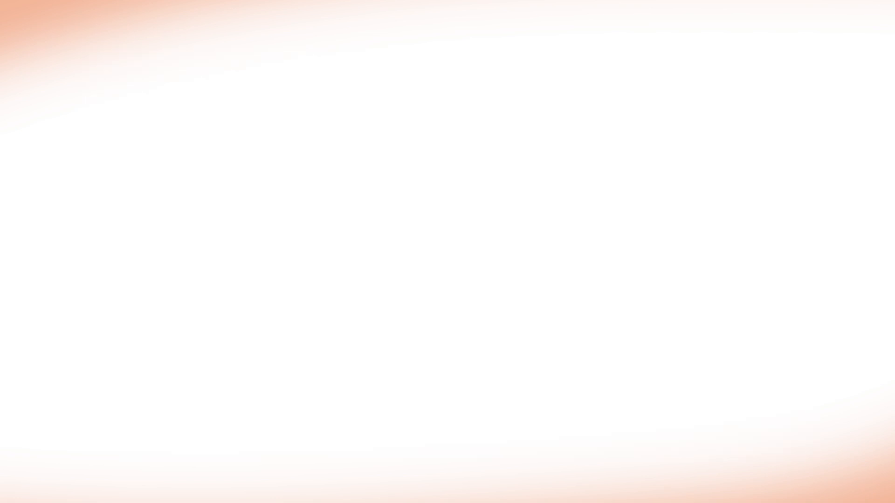